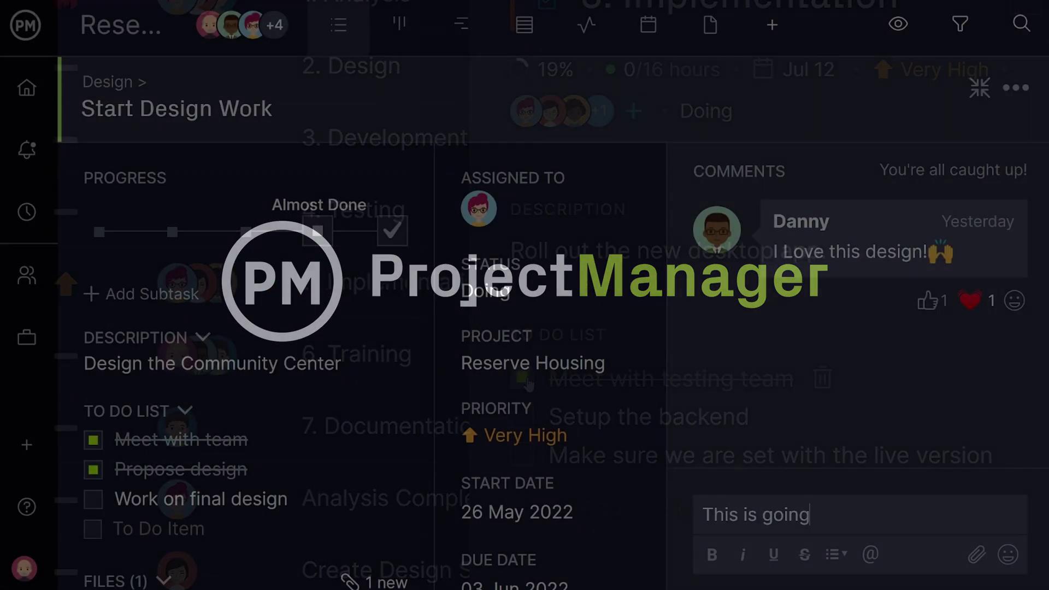
Post 'This is going great!' on the task, then preview Manager alert defaults and a May 25 holiday.
{"action": "type", "text": "great!"}
{"action": "key", "text": "Return"}
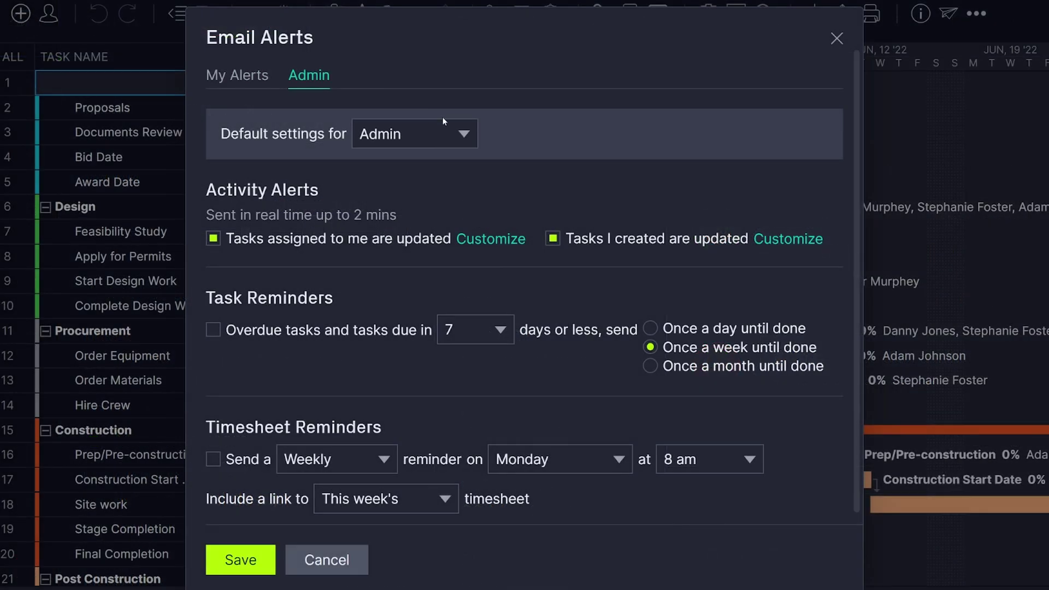
{"action": "left_click", "coordinate": [445, 134]}
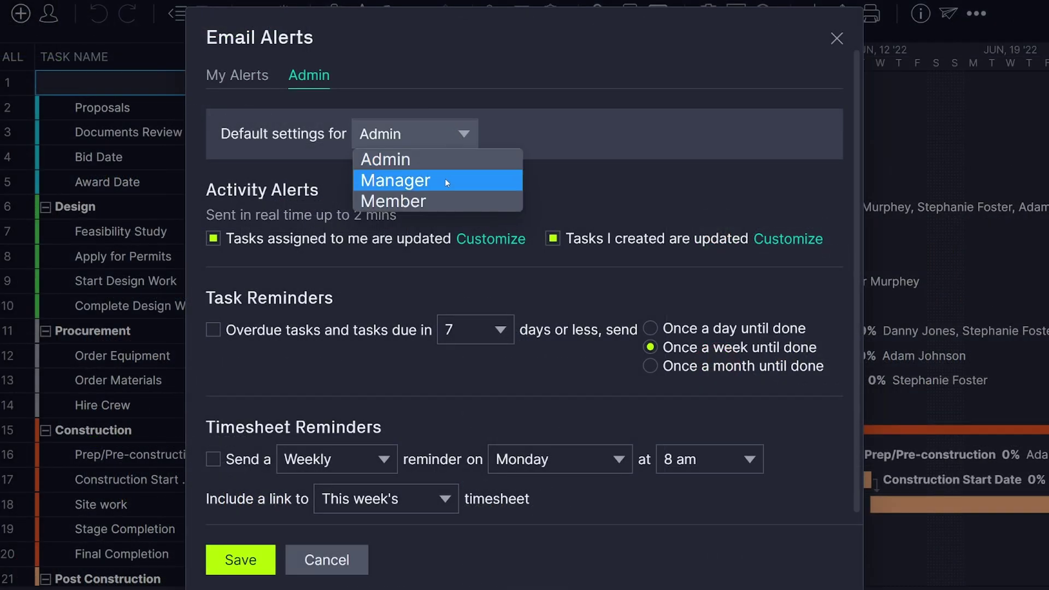
{"action": "left_click", "coordinate": [445, 179]}
{"action": "left_click", "coordinate": [552, 238]}
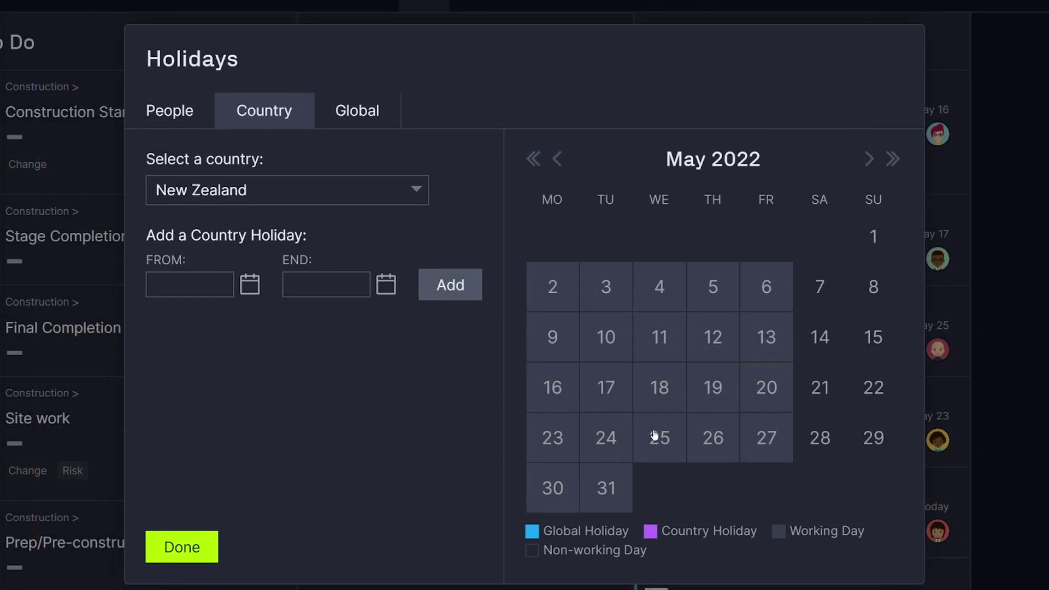
{"action": "left_click", "coordinate": [656, 435]}
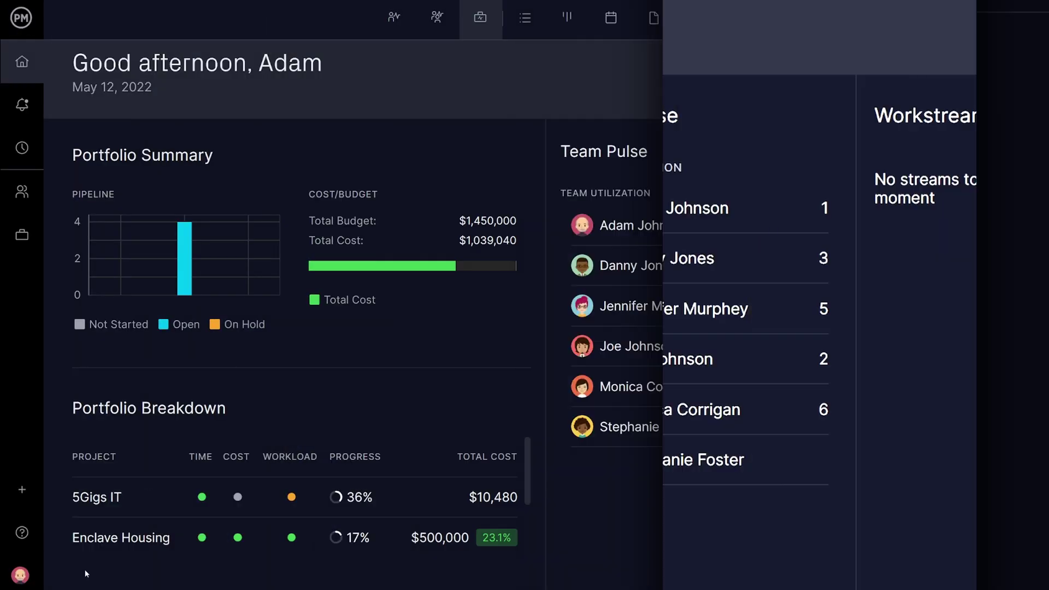
Revoke the Manager role's rights to edit accounts/billing and role security settings, then review Member permissions.
{"action": "left_click", "coordinate": [35, 578]}
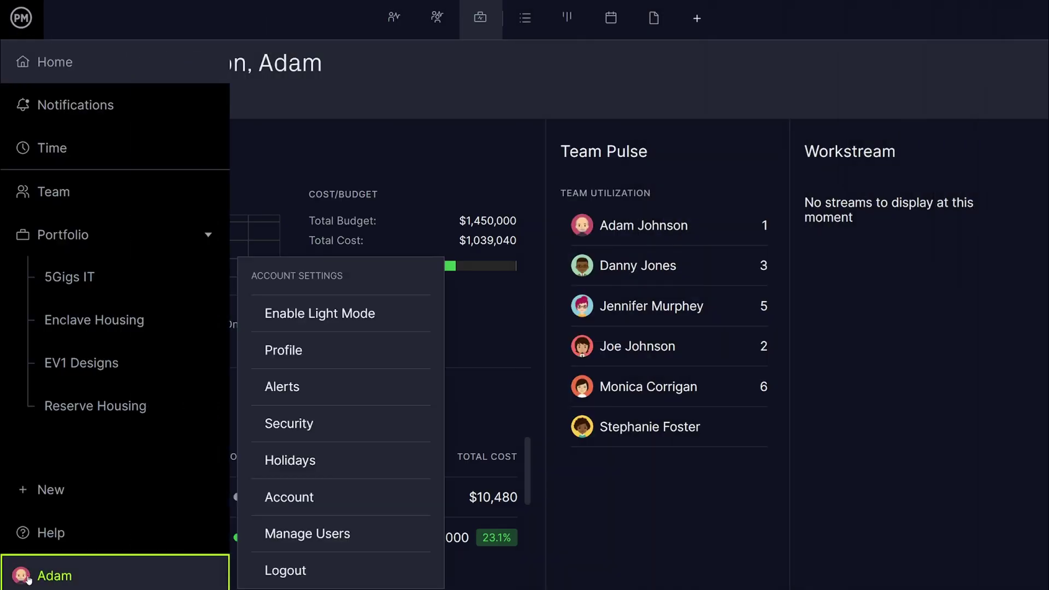
{"action": "left_click", "coordinate": [284, 431]}
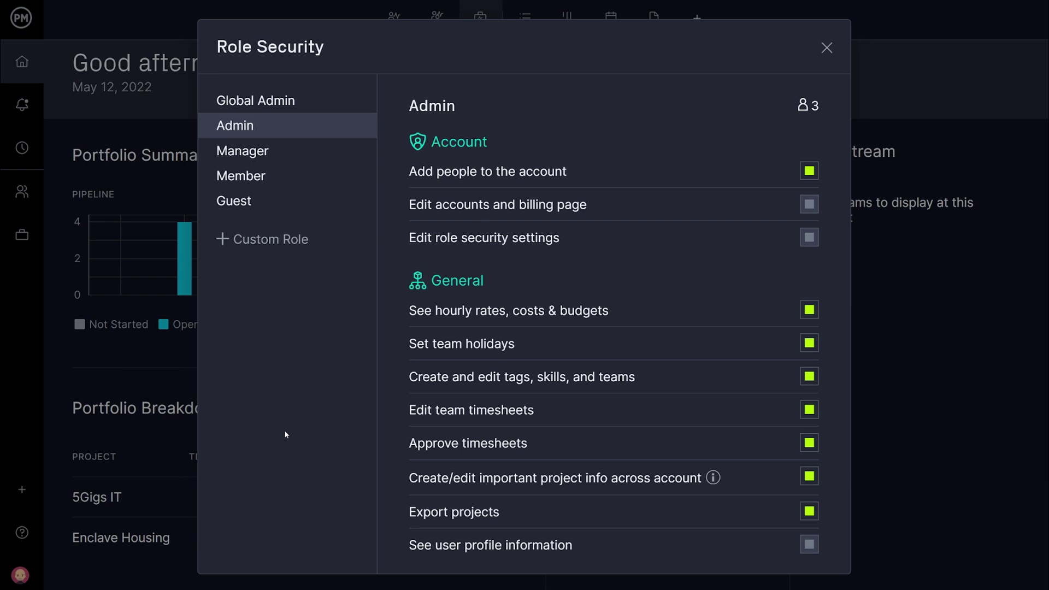
{"action": "left_click", "coordinate": [315, 163]}
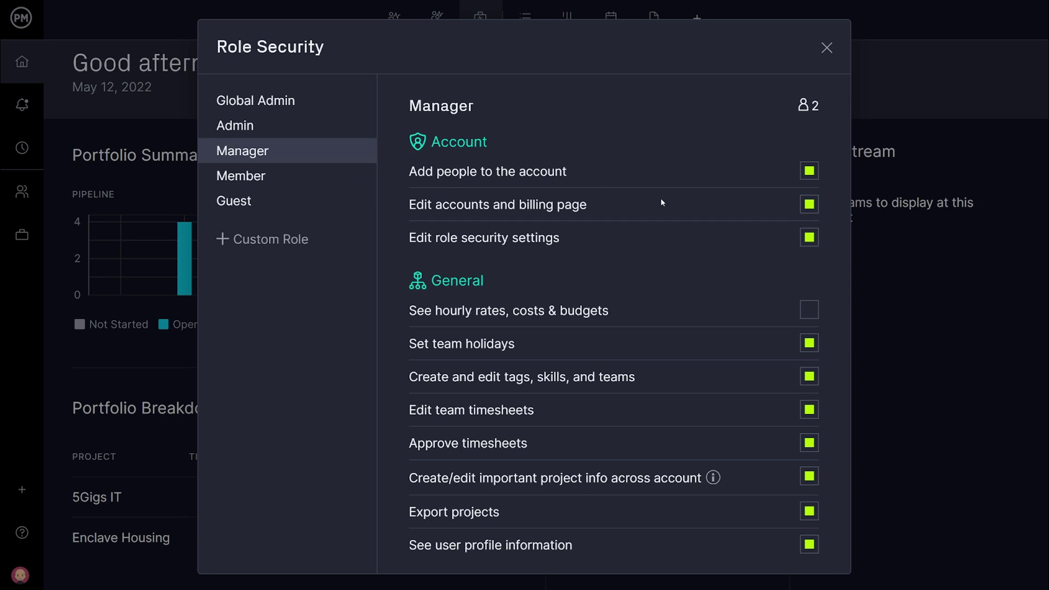
{"action": "left_click", "coordinate": [810, 205]}
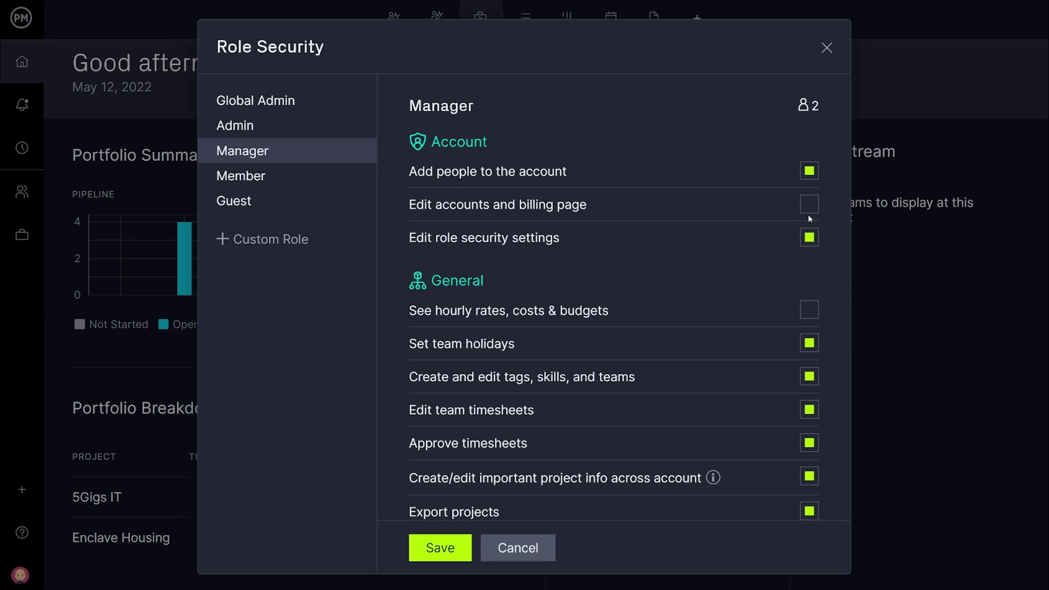
{"action": "left_click", "coordinate": [810, 239]}
{"action": "left_click", "coordinate": [468, 549]}
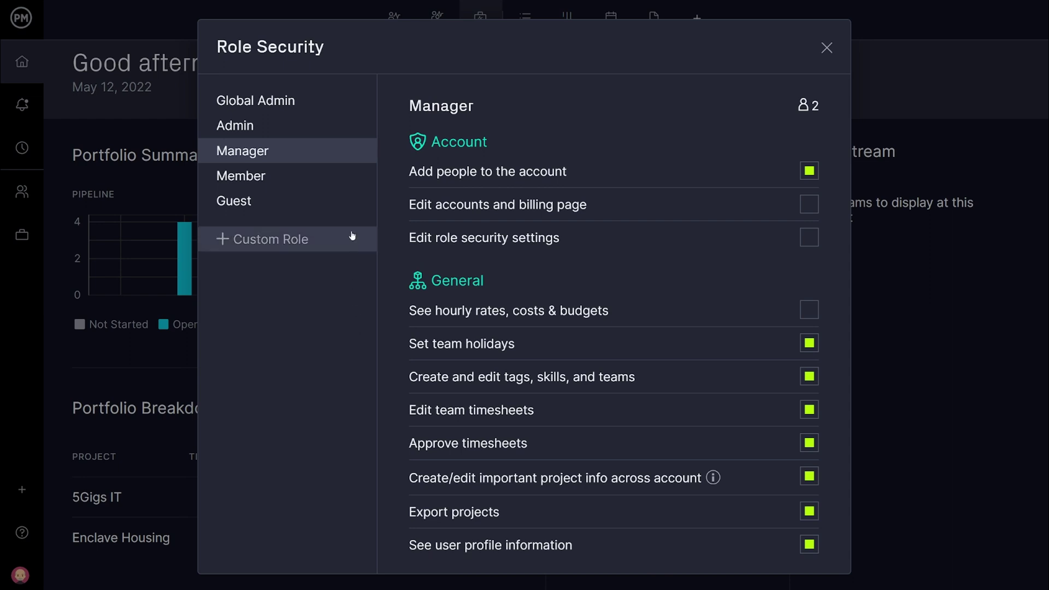
{"action": "left_click", "coordinate": [300, 177]}
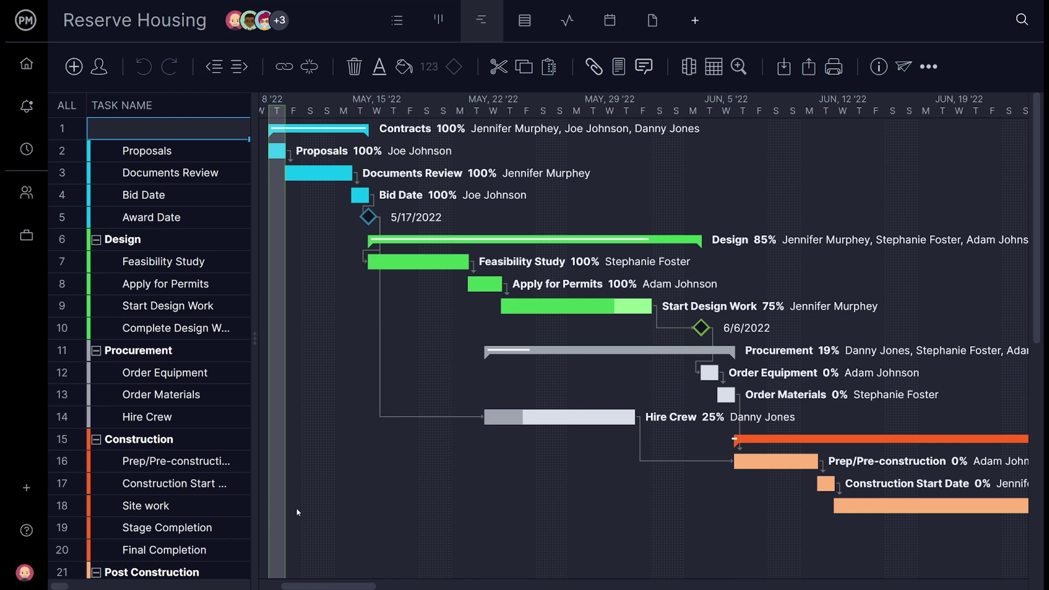
In admin alert defaults for Manager, disable 'Tasks I created are updated' and set overdue reminders to 3 days.
{"action": "left_click", "coordinate": [28, 572]}
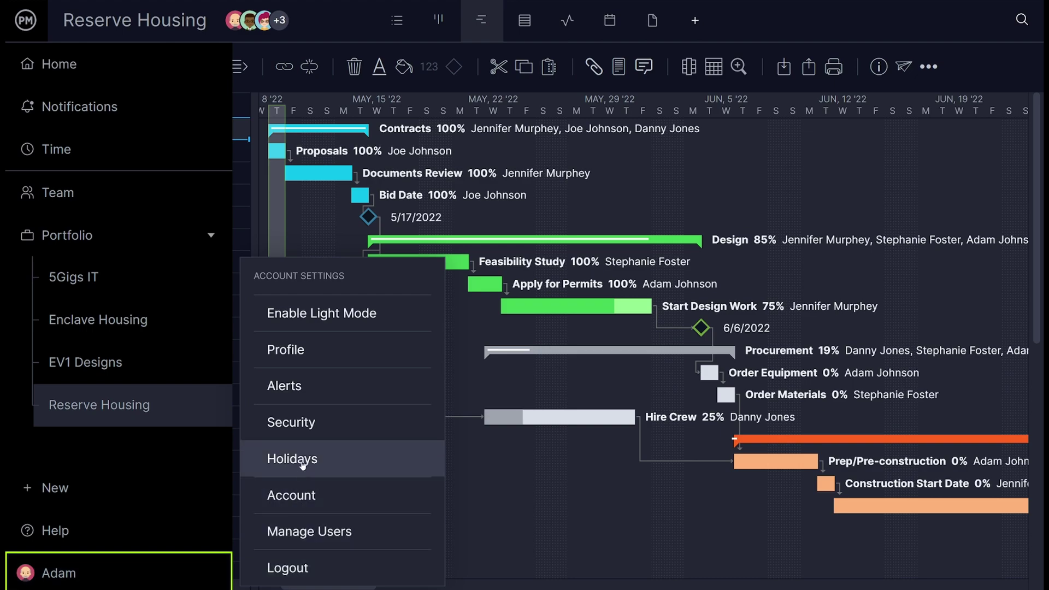
{"action": "left_click", "coordinate": [305, 389]}
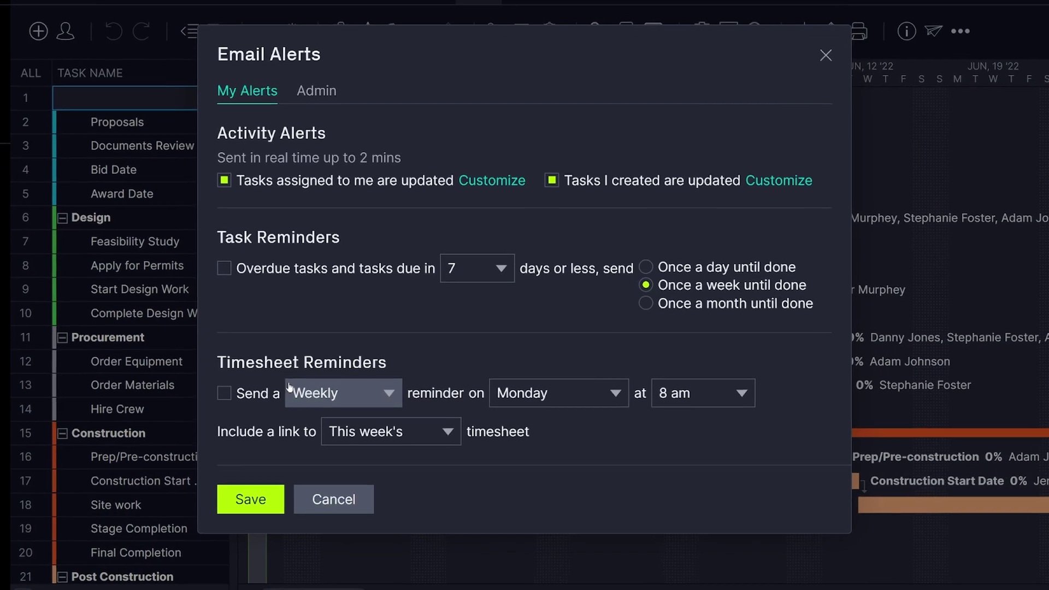
{"action": "left_click", "coordinate": [315, 80]}
{"action": "left_click", "coordinate": [463, 134]}
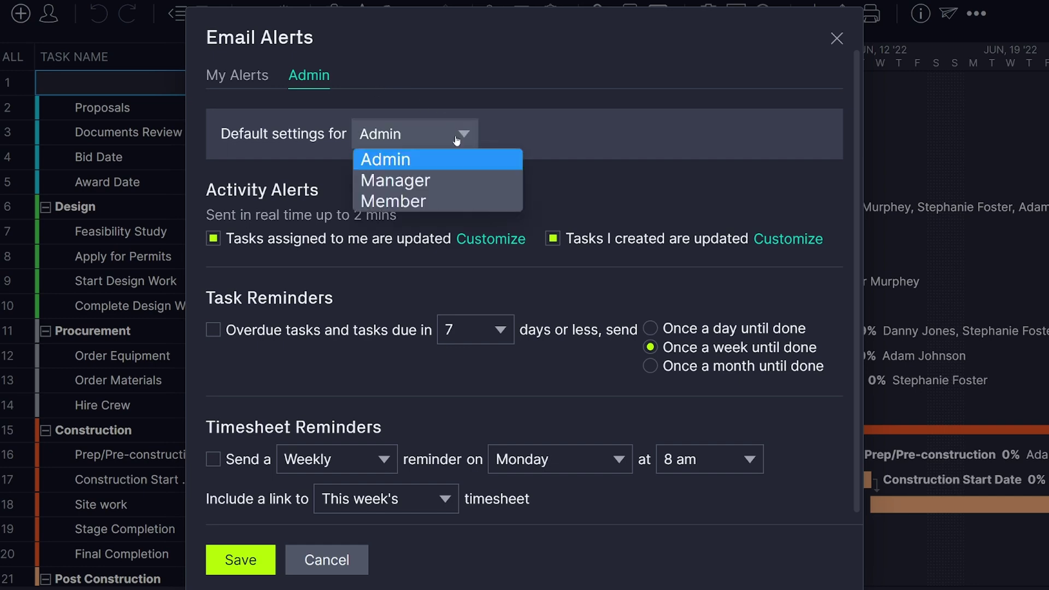
{"action": "left_click", "coordinate": [445, 178]}
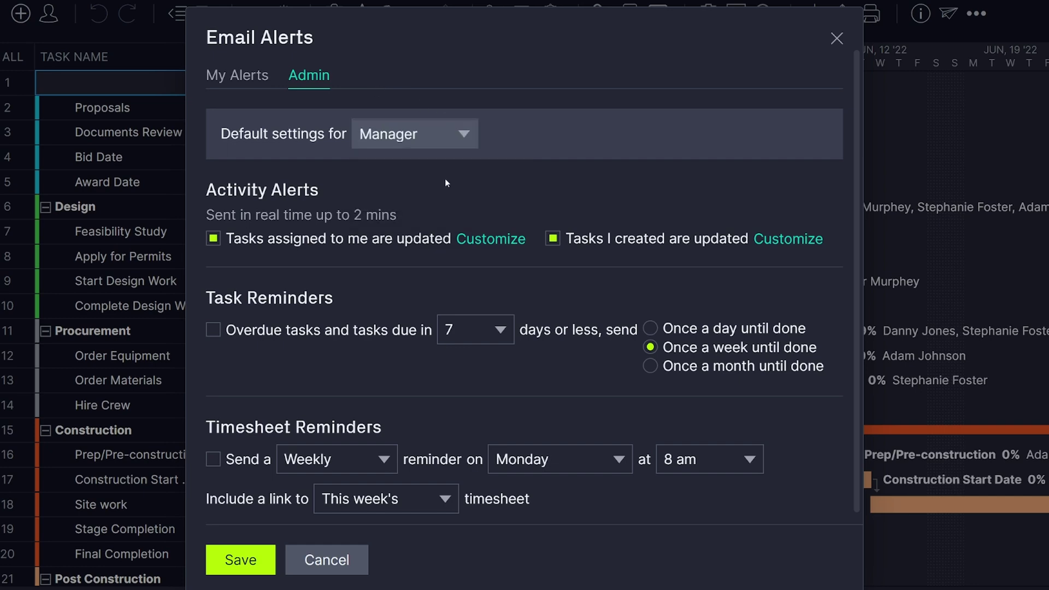
{"action": "left_click", "coordinate": [553, 240]}
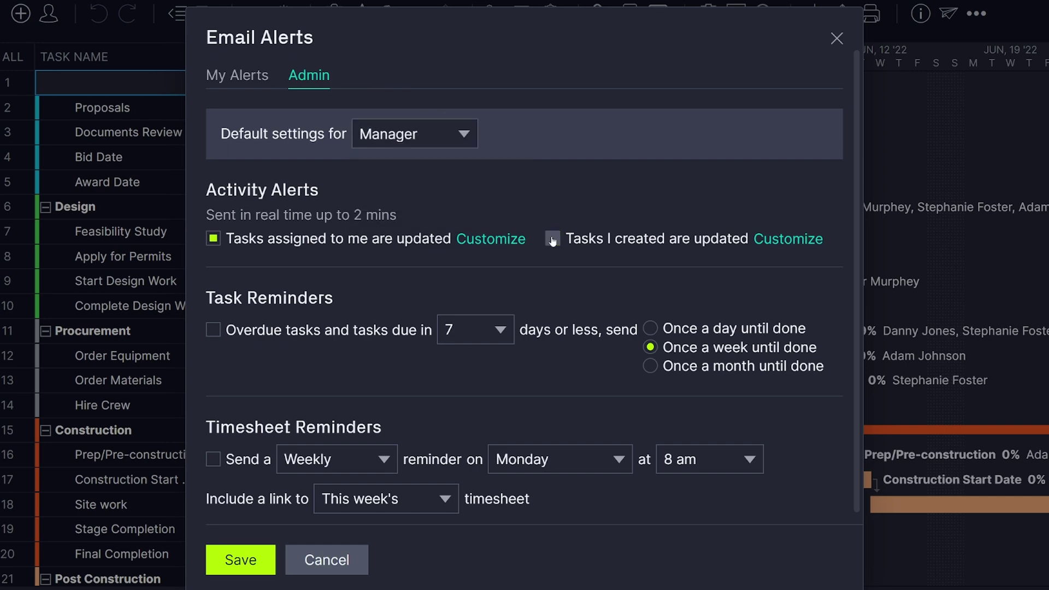
{"action": "left_click", "coordinate": [508, 331]}
{"action": "left_click", "coordinate": [489, 365]}
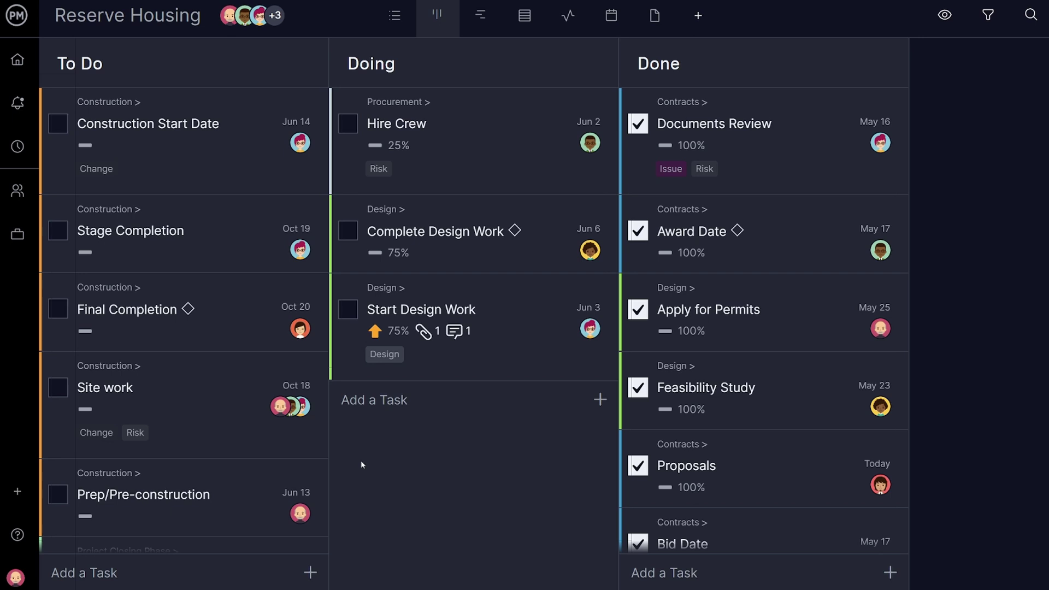
Set the holiday country to New Zealand and mark May 25 as a country holiday.
{"action": "left_click", "coordinate": [22, 578]}
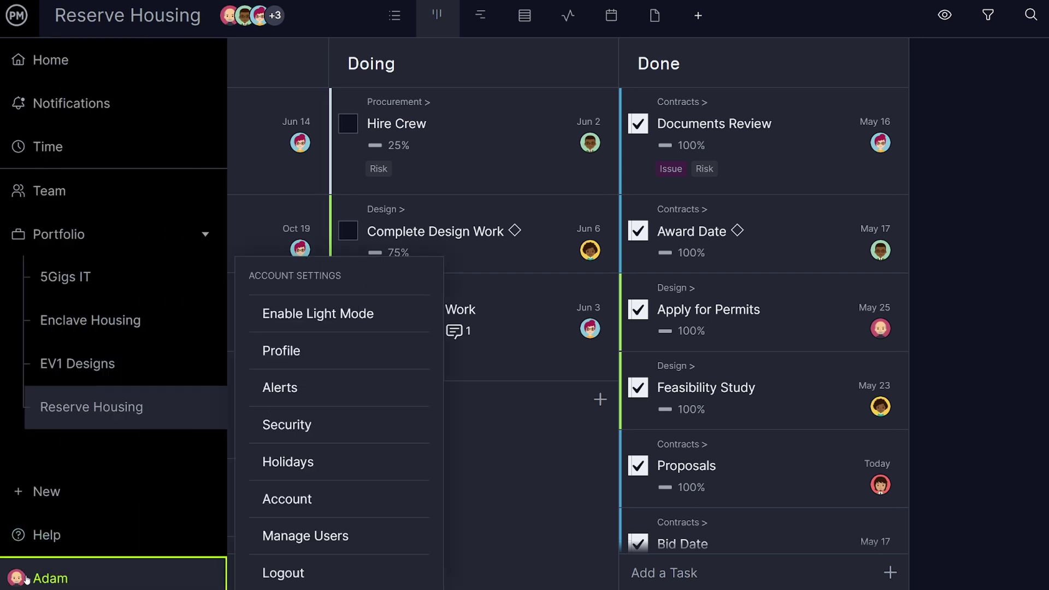
{"action": "left_click", "coordinate": [303, 463]}
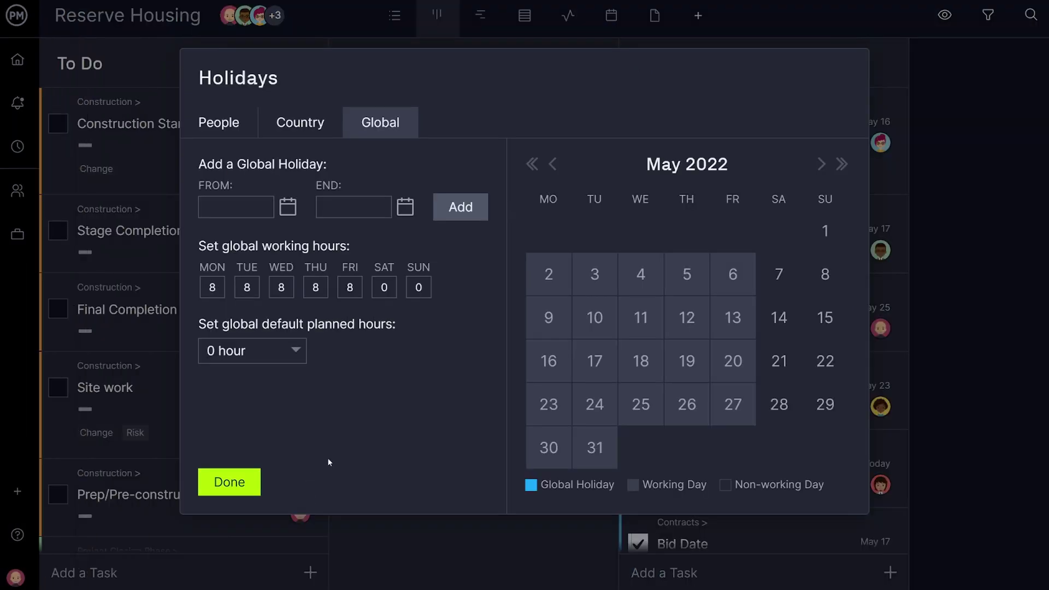
{"action": "left_click", "coordinate": [595, 447]}
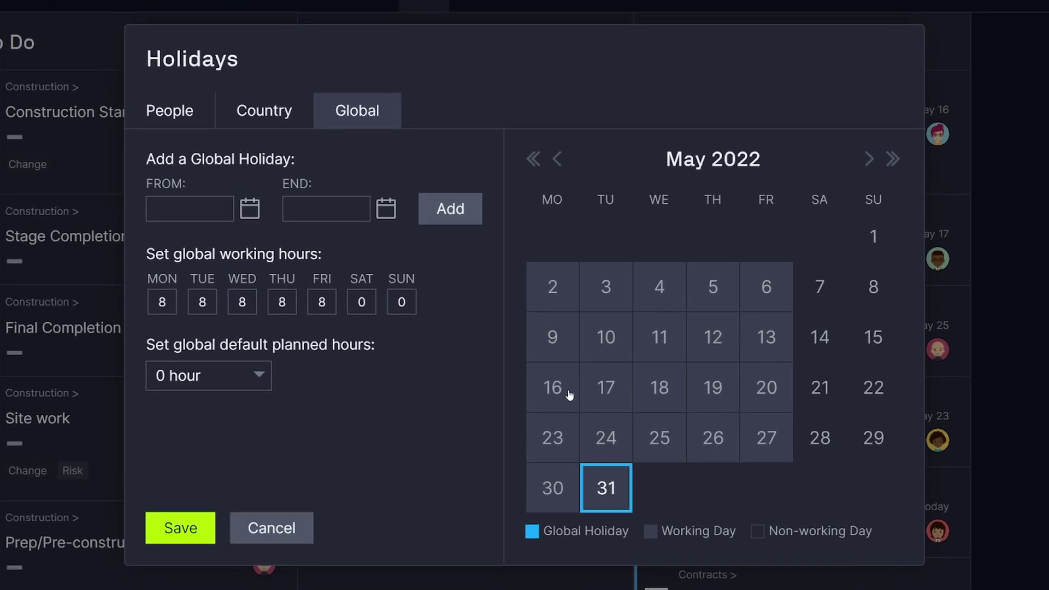
{"action": "left_click", "coordinate": [273, 111]}
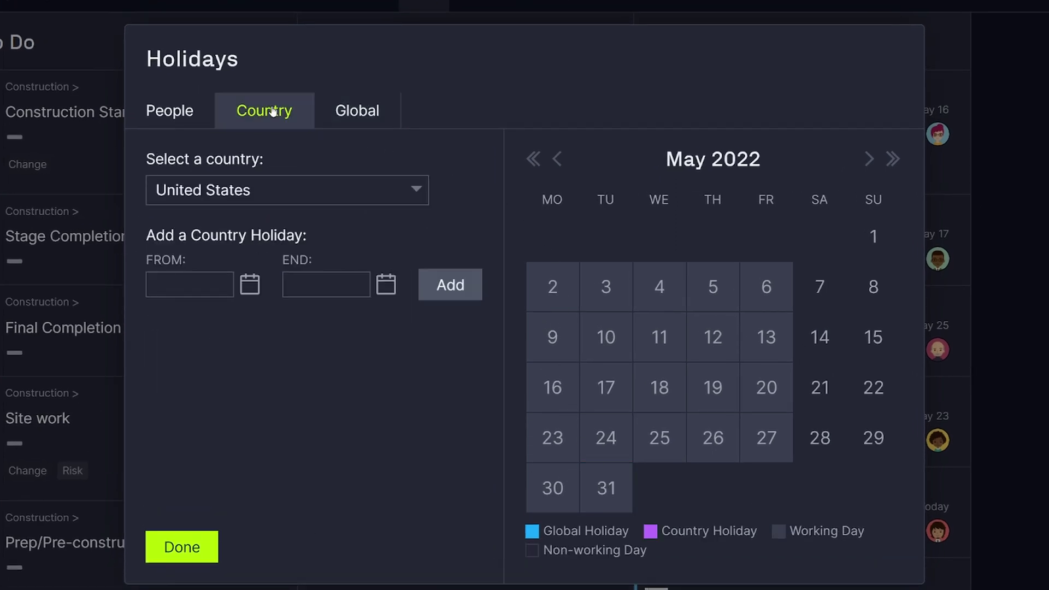
{"action": "left_click", "coordinate": [319, 191]}
{"action": "type", "text": "new"}
{"action": "left_click", "coordinate": [258, 293]}
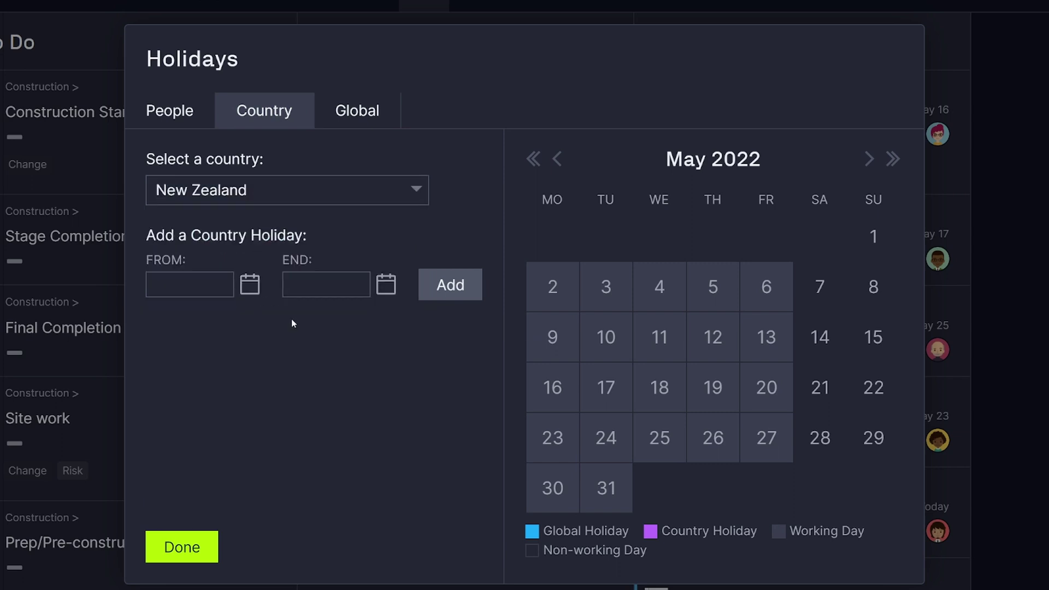
{"action": "left_click", "coordinate": [651, 432]}
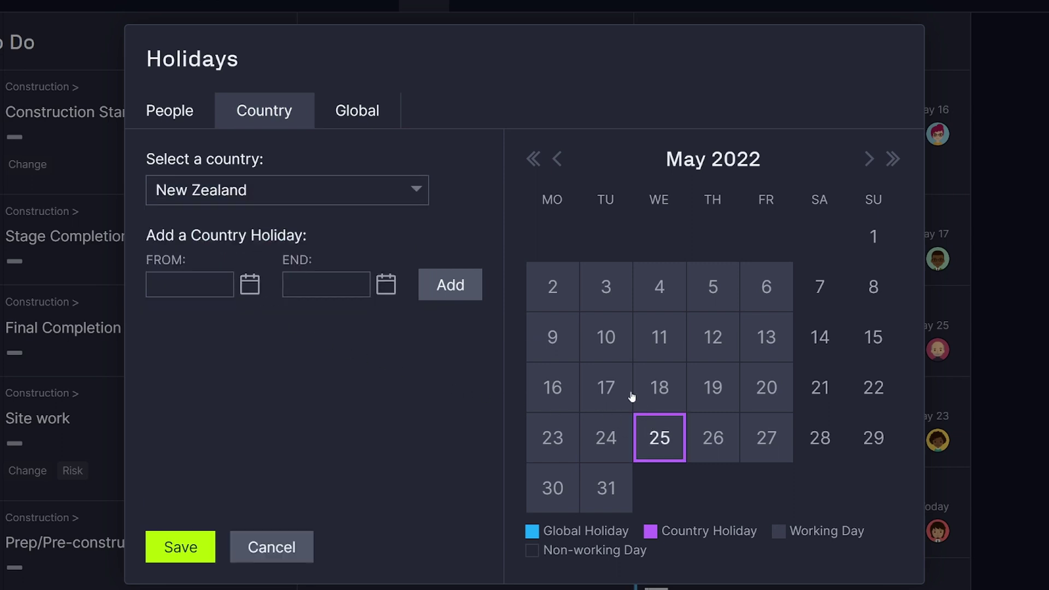
Change the global working hours for Thursday and Friday to 7.
{"action": "left_click", "coordinate": [369, 112]}
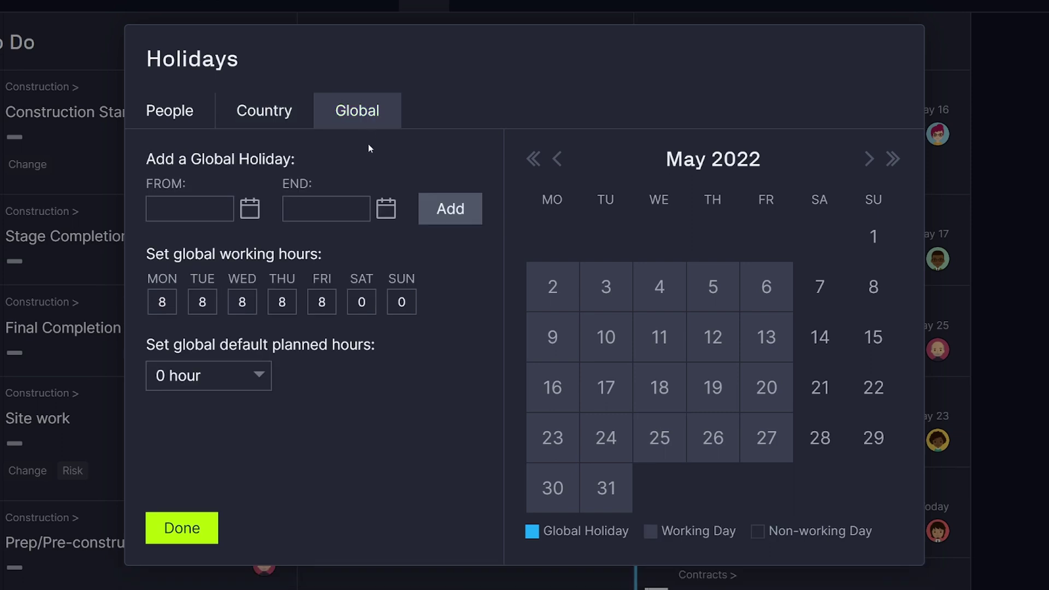
{"action": "double_click", "coordinate": [282, 301]}
{"action": "type", "text": "7"}
{"action": "key", "text": "Tab"}
{"action": "type", "text": "7"}
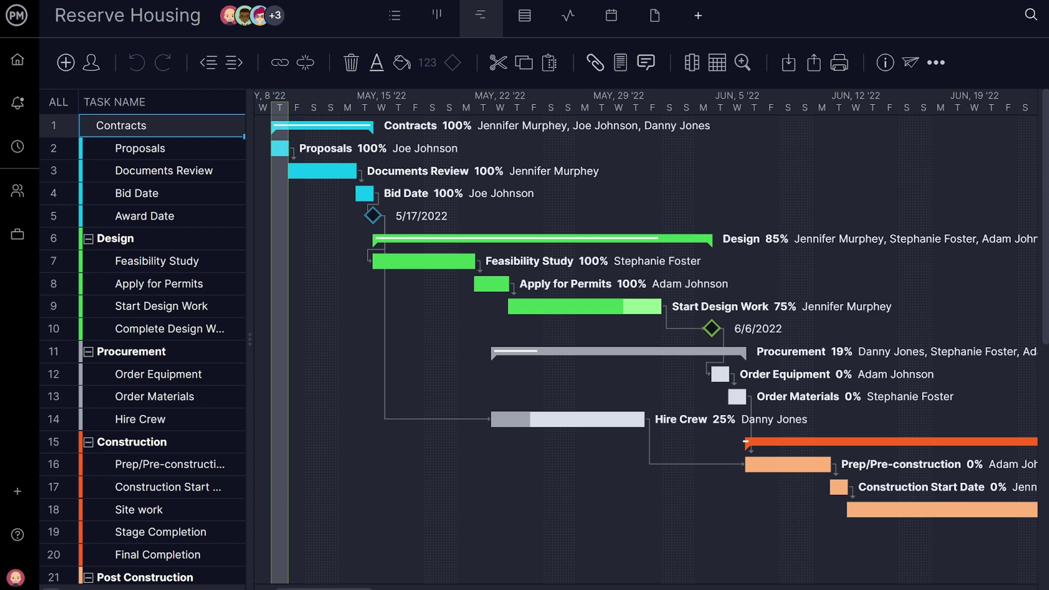
Start a new invitation and enter the invitee's first name, last name and email address.
{"action": "left_click", "coordinate": [44, 494]}
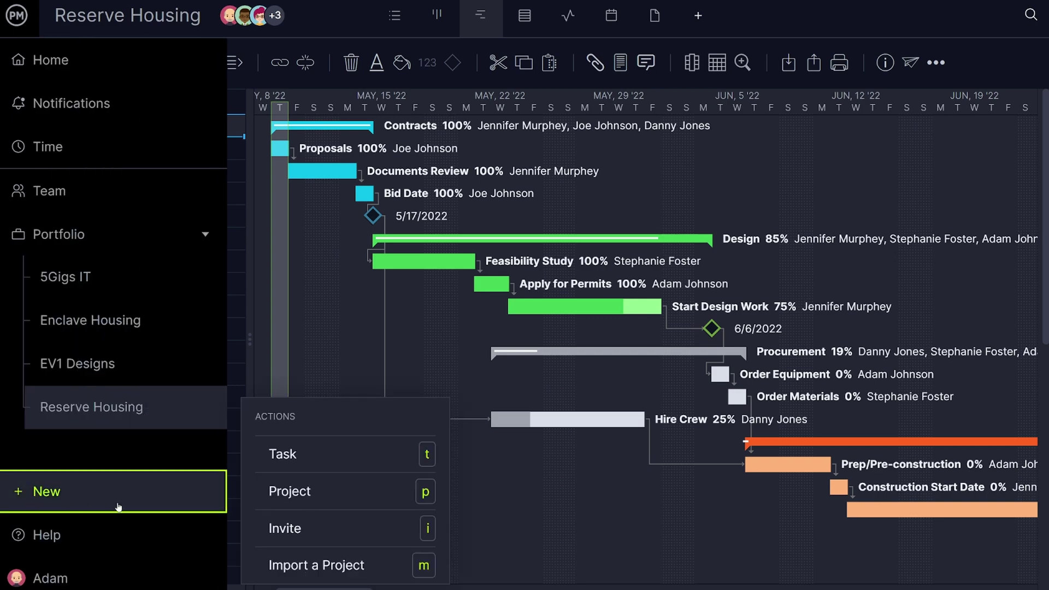
{"action": "left_click", "coordinate": [277, 528]}
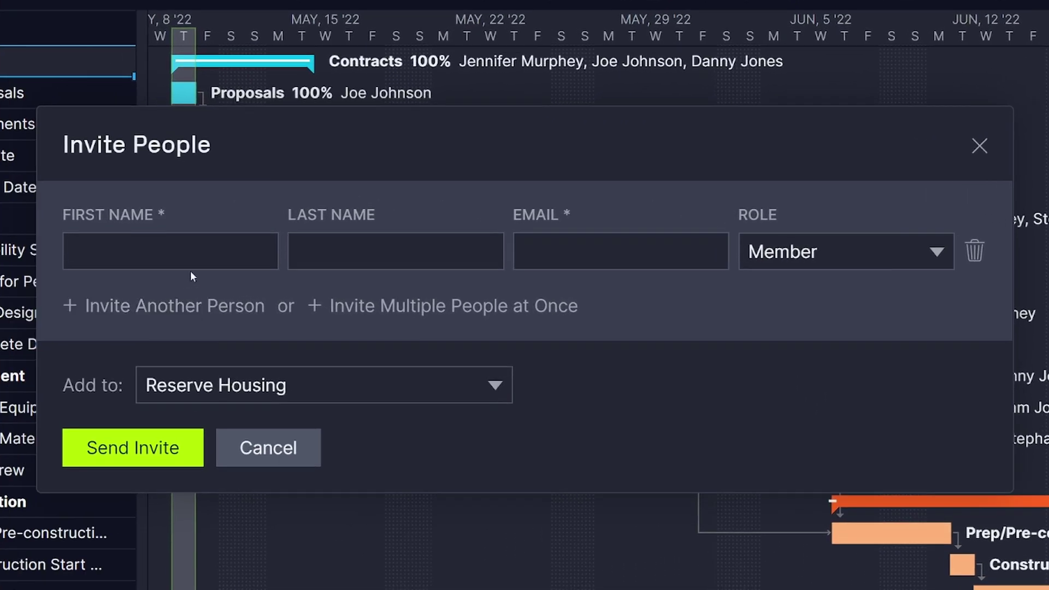
{"action": "left_click", "coordinate": [191, 250]}
{"action": "key", "text": "Tab"}
{"action": "key", "text": "Tab"}
{"action": "key", "text": "Tab"}
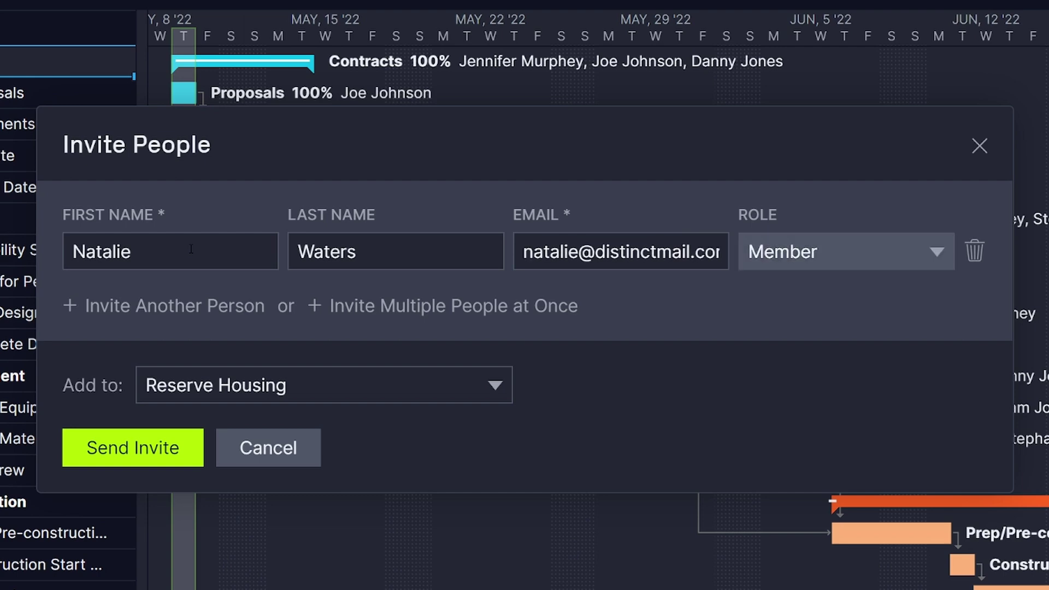
Add EV1 Designs to the invitee's projects and send the invite.
{"action": "left_click", "coordinate": [250, 379]}
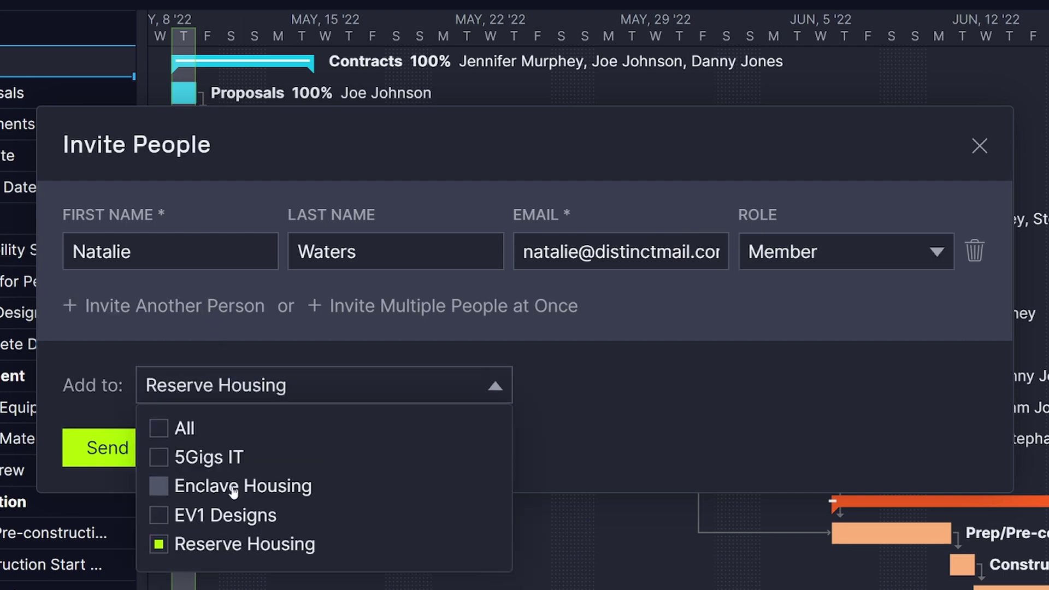
{"action": "left_click", "coordinate": [227, 515]}
{"action": "left_click", "coordinate": [557, 443]}
{"action": "left_click", "coordinate": [195, 447]}
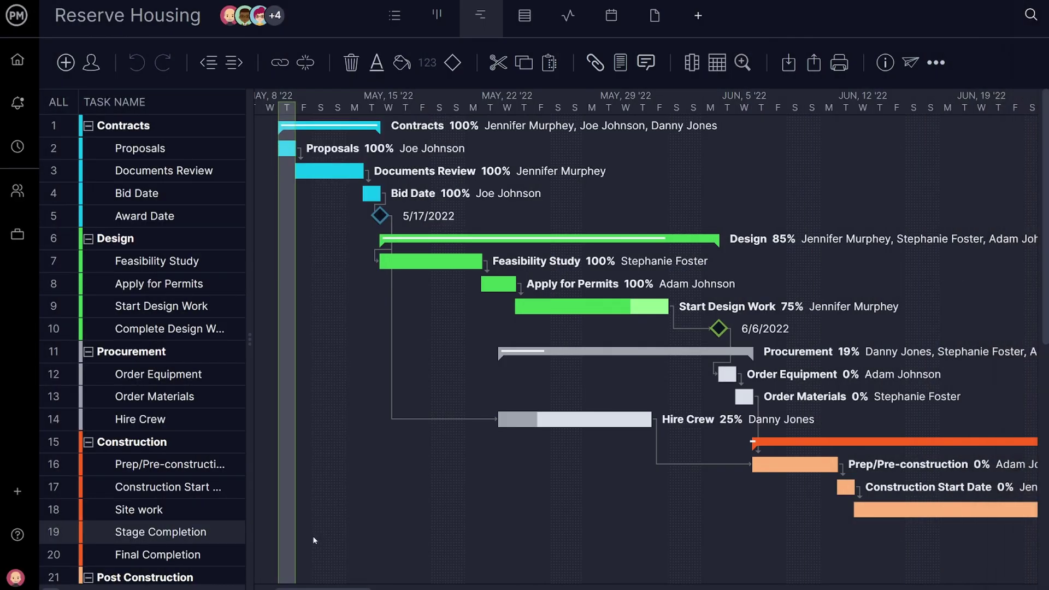
Open the new member's profile from Manage Users and put them on the Design team.
{"action": "left_click", "coordinate": [24, 577]}
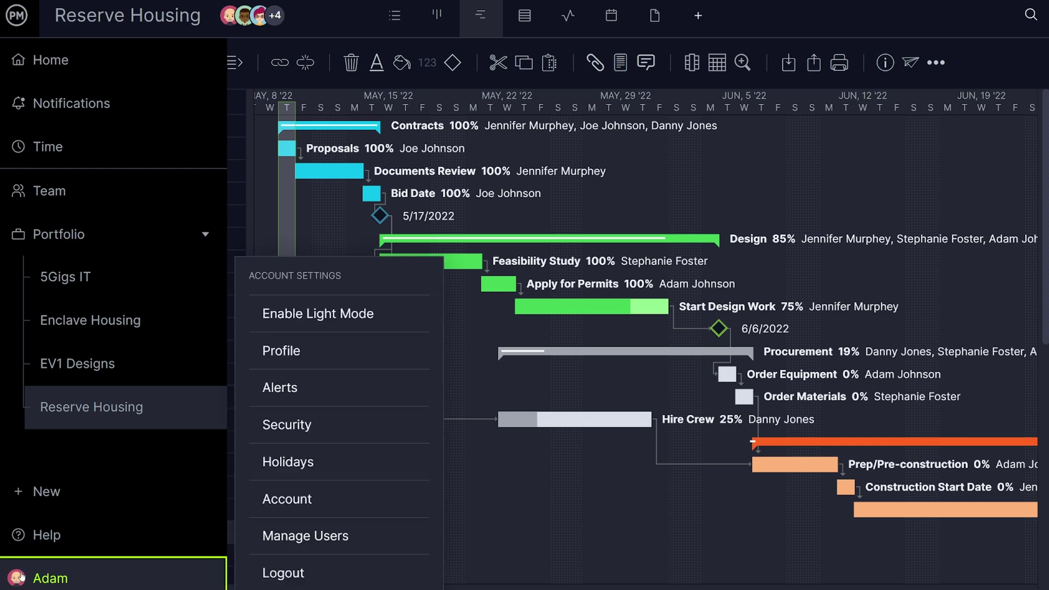
{"action": "left_click", "coordinate": [307, 537]}
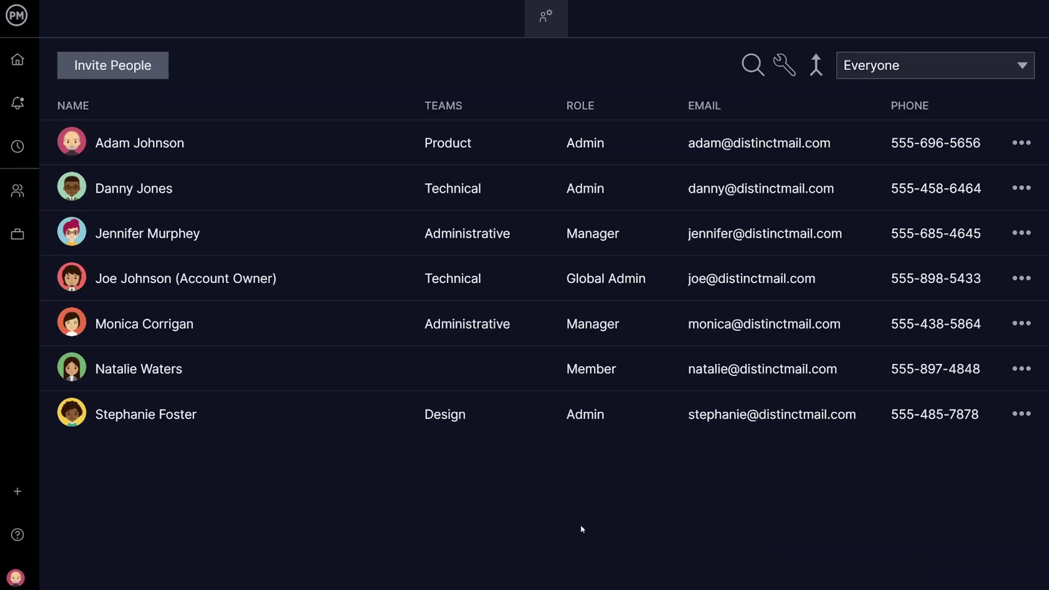
{"action": "left_click", "coordinate": [1019, 372]}
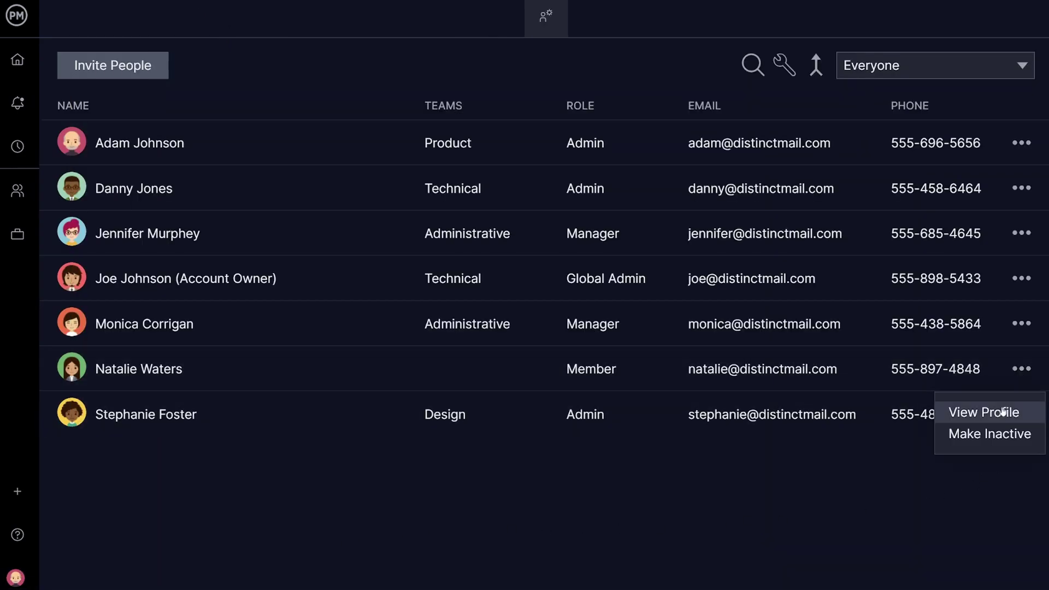
{"action": "left_click", "coordinate": [975, 411]}
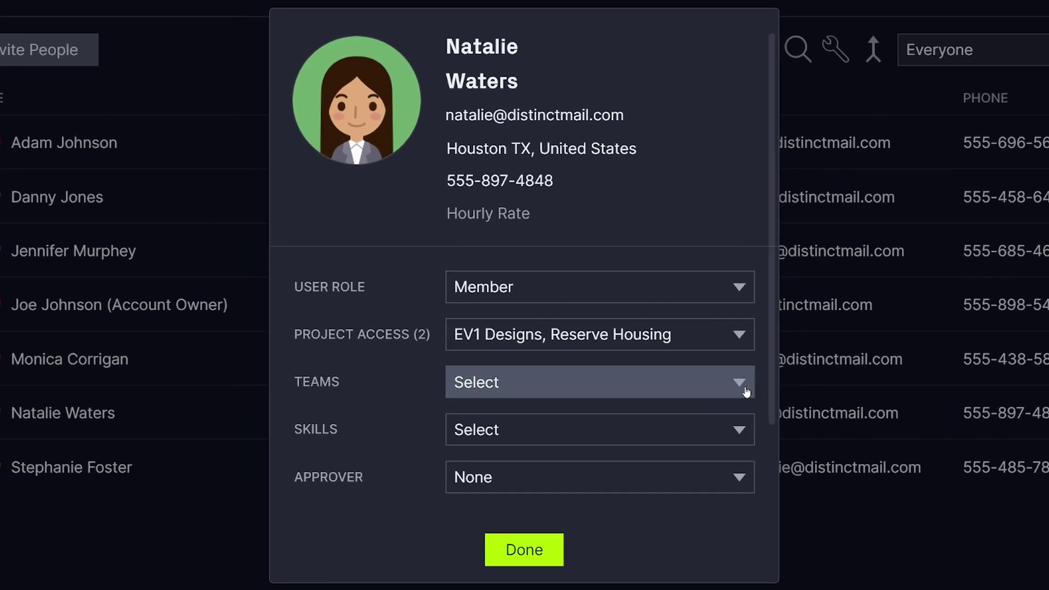
{"action": "left_click", "coordinate": [716, 359]}
{"action": "left_click", "coordinate": [509, 455]}
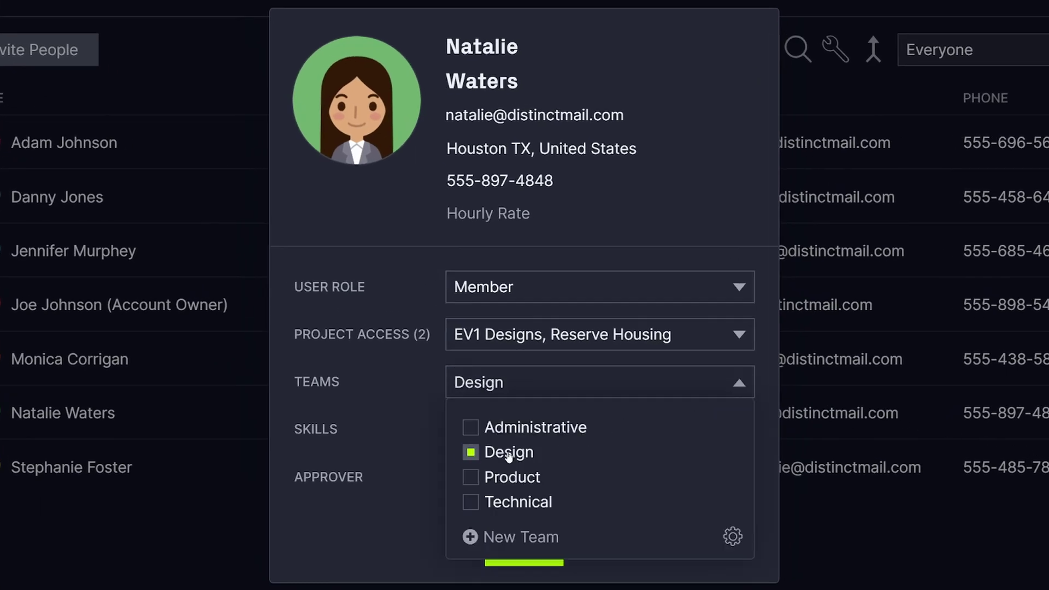
{"action": "left_click", "coordinate": [412, 445]}
Give the member the Graphic Design skill and a $60 hourly rate, and set another user's role to None.
{"action": "left_click", "coordinate": [464, 434]}
{"action": "left_click", "coordinate": [465, 524]}
{"action": "left_click", "coordinate": [421, 505]}
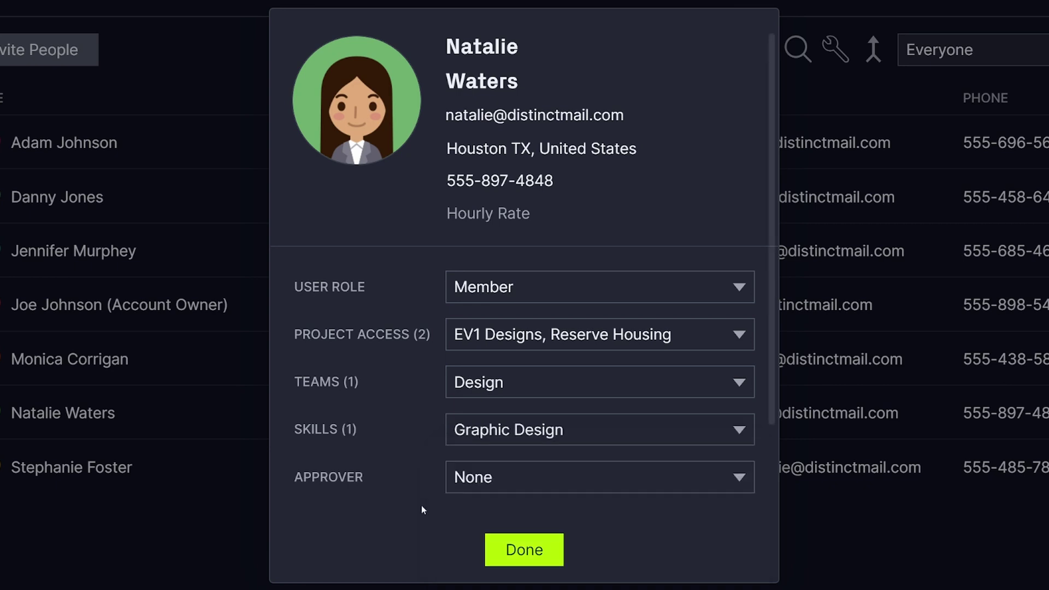
{"action": "left_click", "coordinate": [459, 219]}
{"action": "type", "text": "60"}
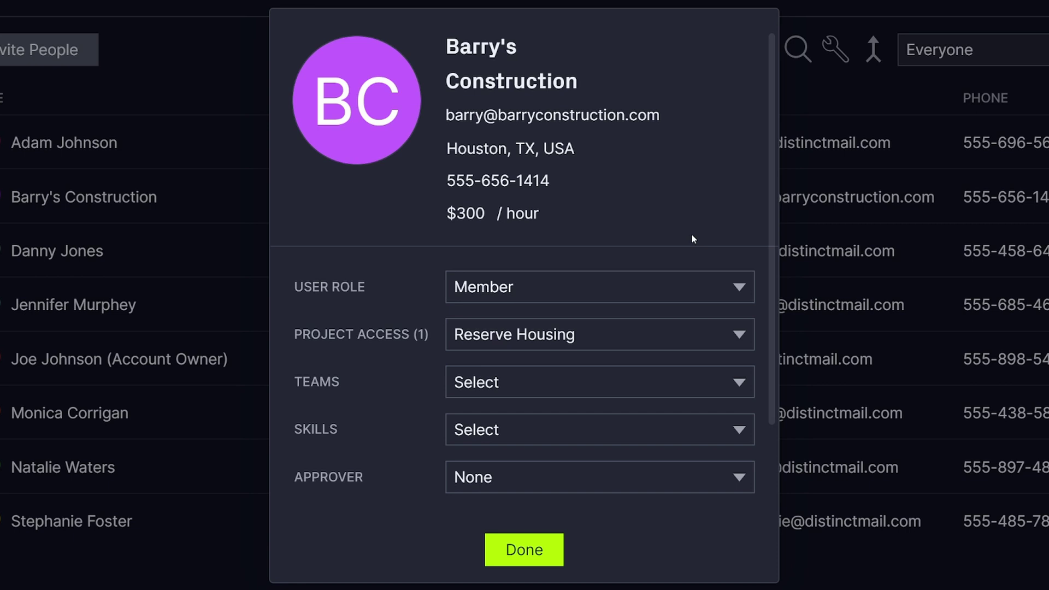
{"action": "left_click", "coordinate": [715, 283]}
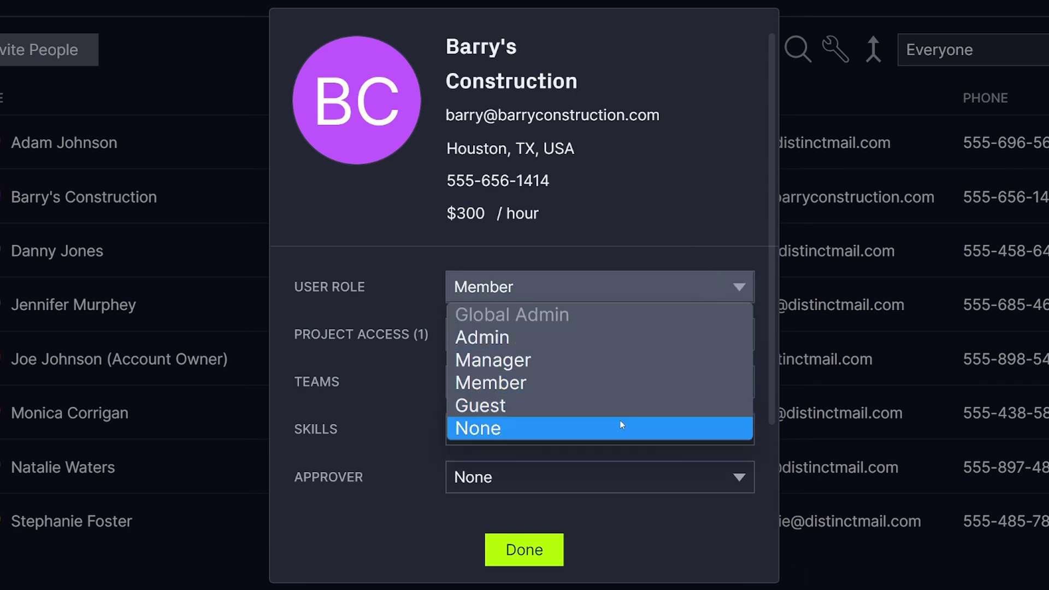
{"action": "left_click", "coordinate": [620, 423]}
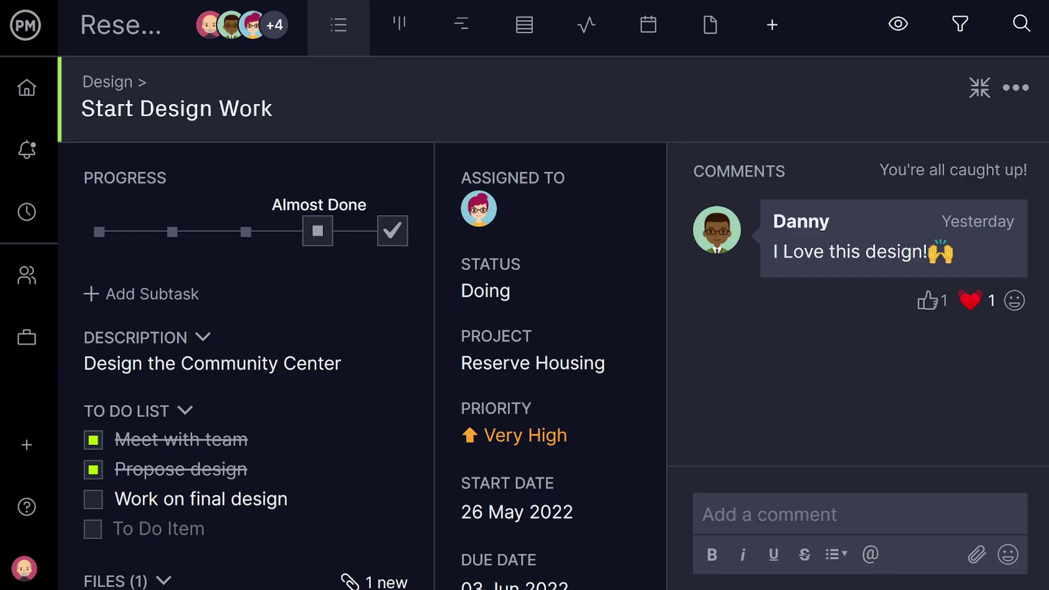
Post 'This is going great!' on the task and move the Product Documentation card to the middle column.
{"action": "type", "text": "This is going great!"}
{"action": "key", "text": "Return"}
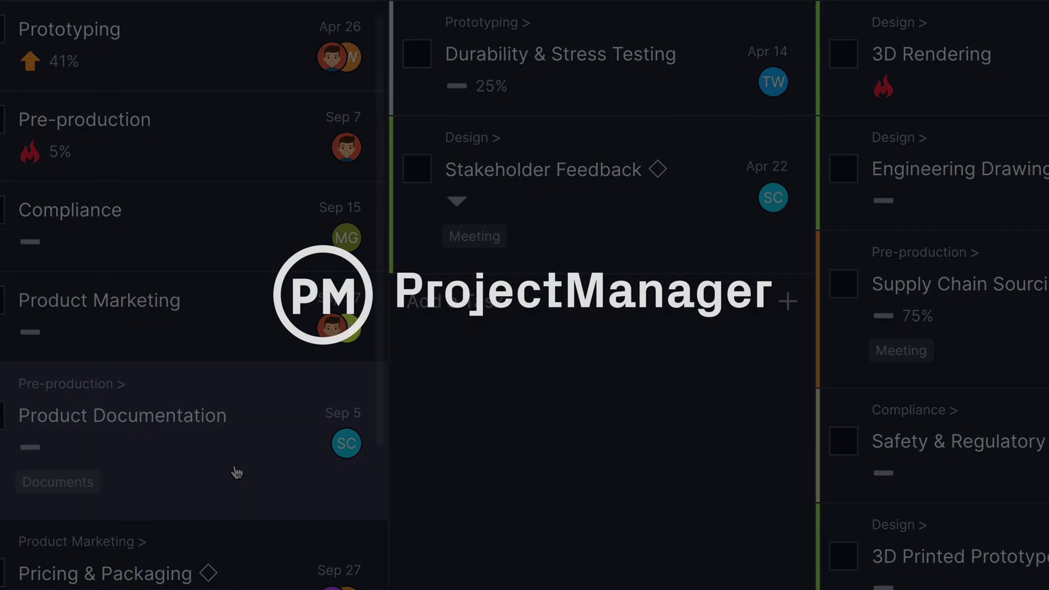
{"action": "left_click_drag", "start_coordinate": [236, 472], "coordinate": [506, 368]}
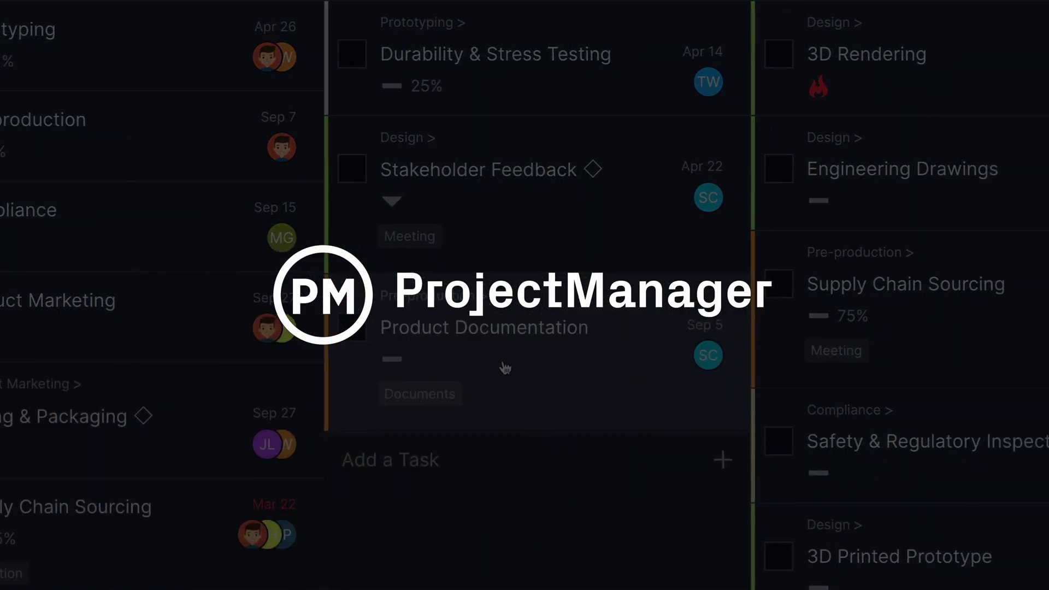